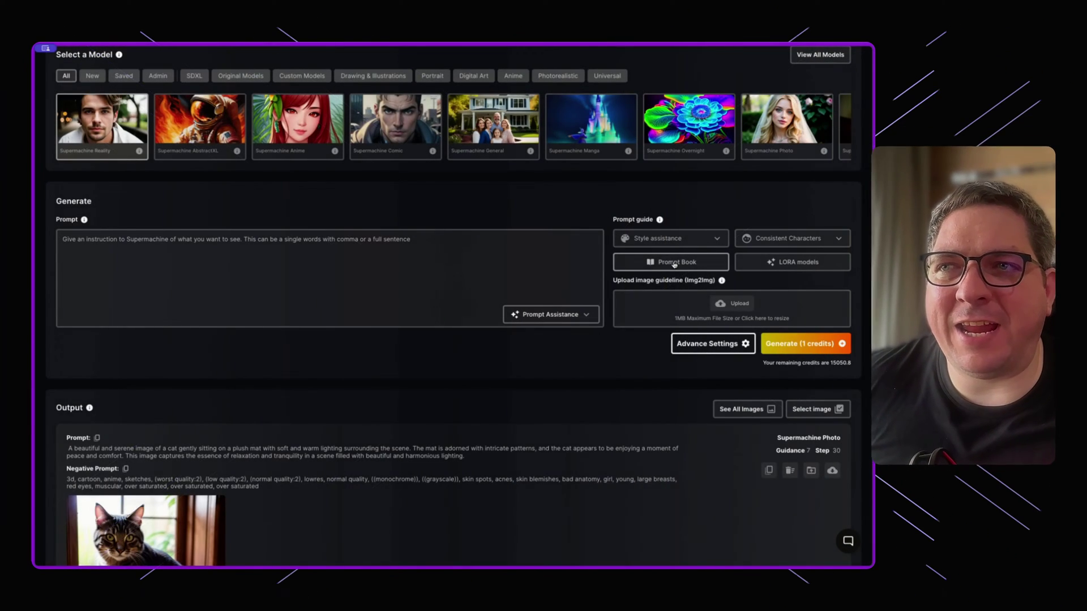
# Step: Look through the ready-made prompt library, then open the earlier cat image's details
pyautogui.click(672, 261)
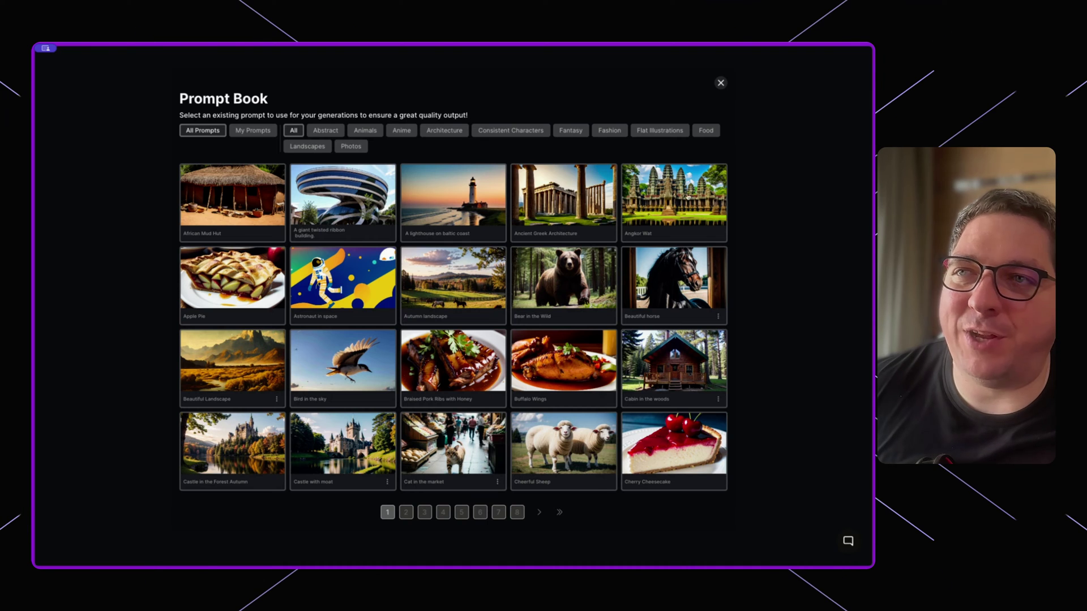
pyautogui.click(720, 84)
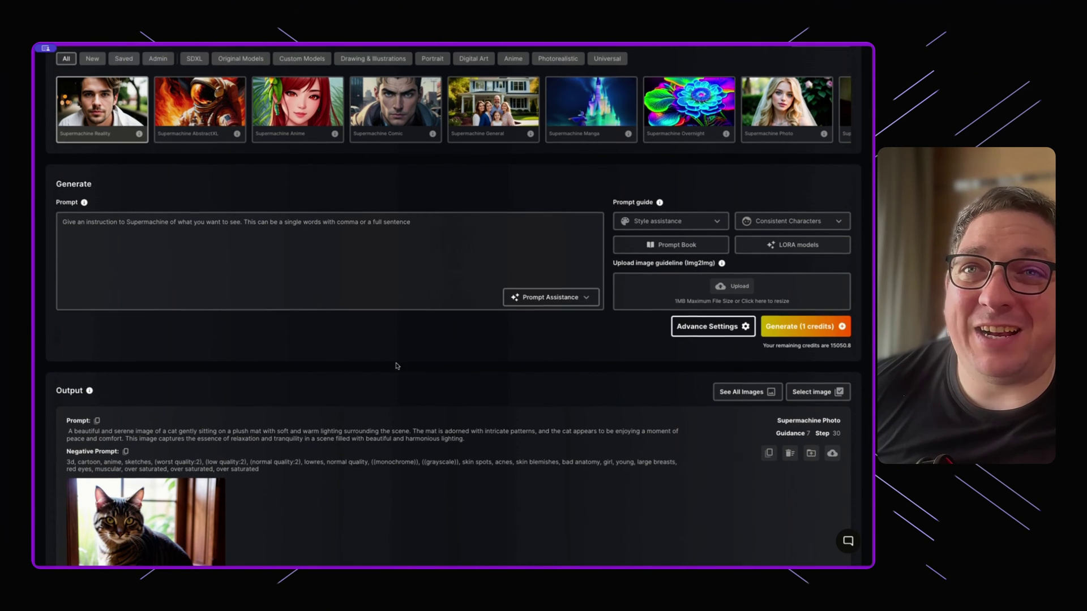
pyautogui.scroll(-2, 396, 366)
pyautogui.scroll(-2, 395, 366)
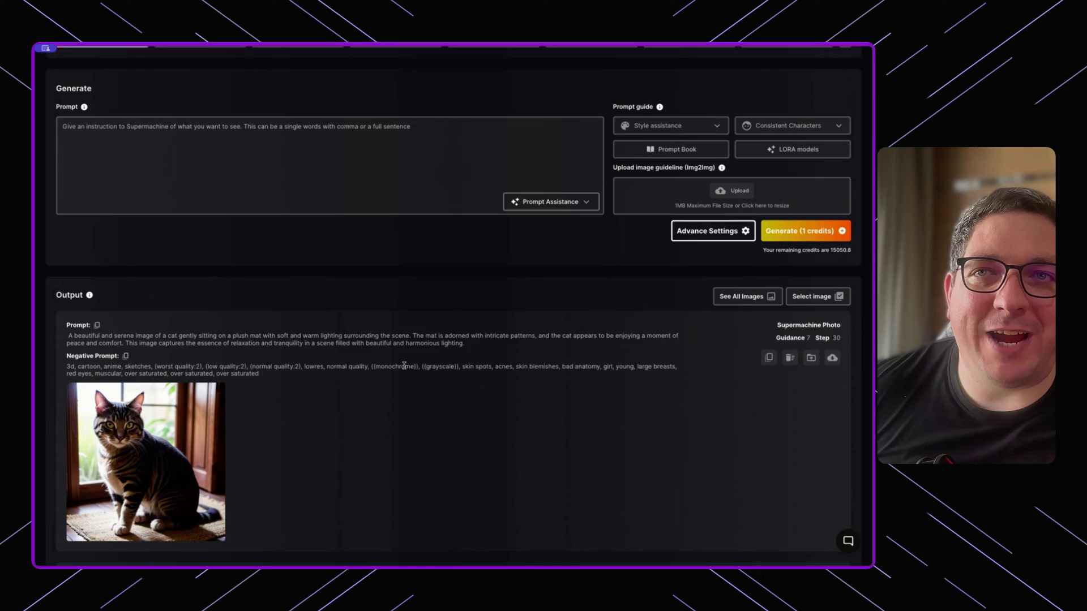
pyautogui.scroll(-2, 404, 370)
pyautogui.scroll(-1, 410, 373)
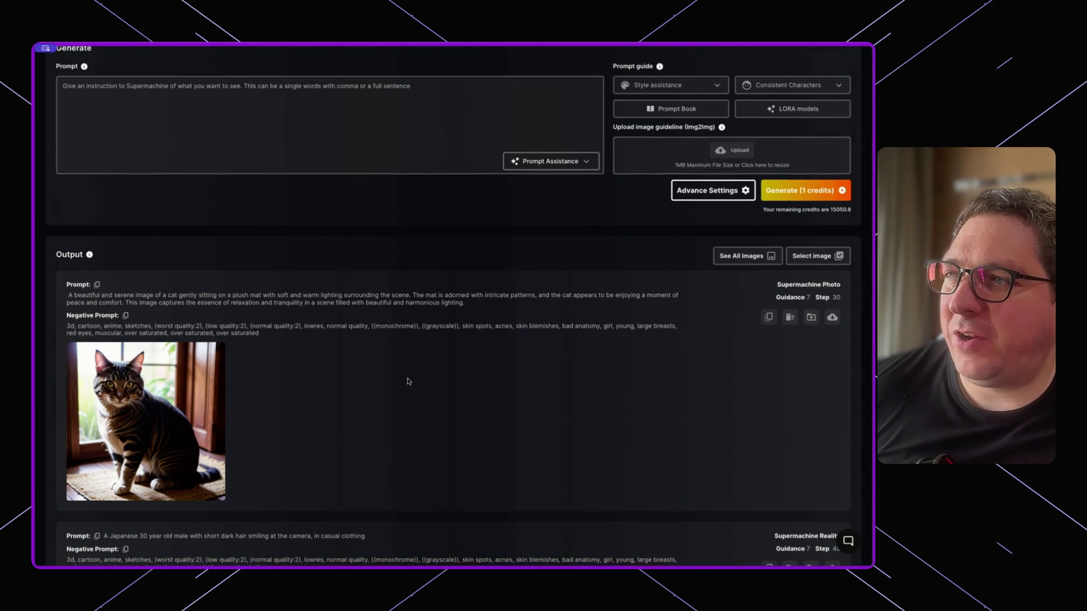
pyautogui.scroll(-1, 408, 381)
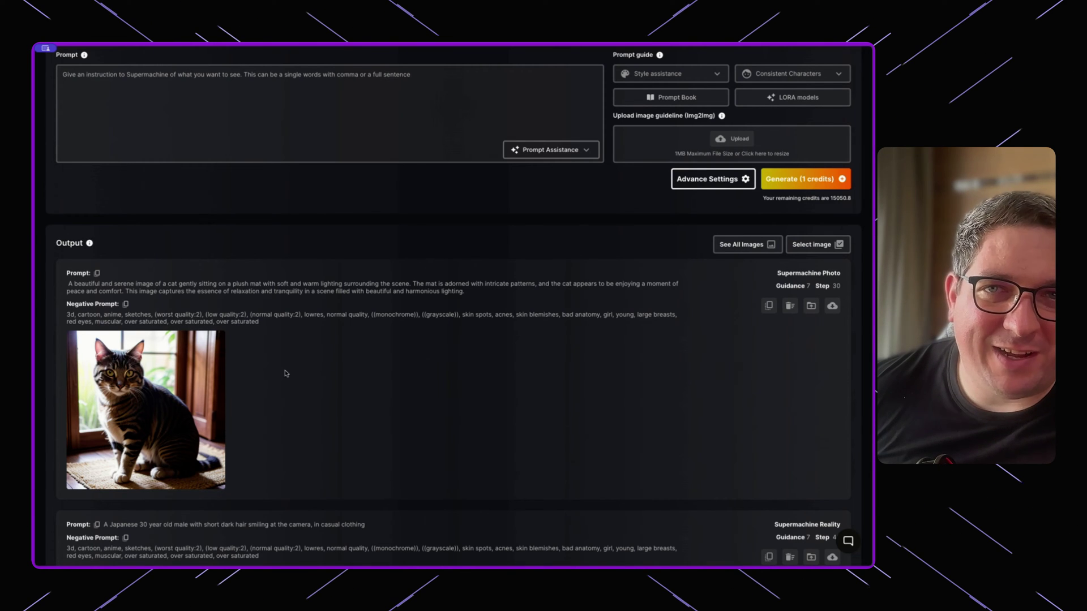
pyautogui.moveTo(147, 422)
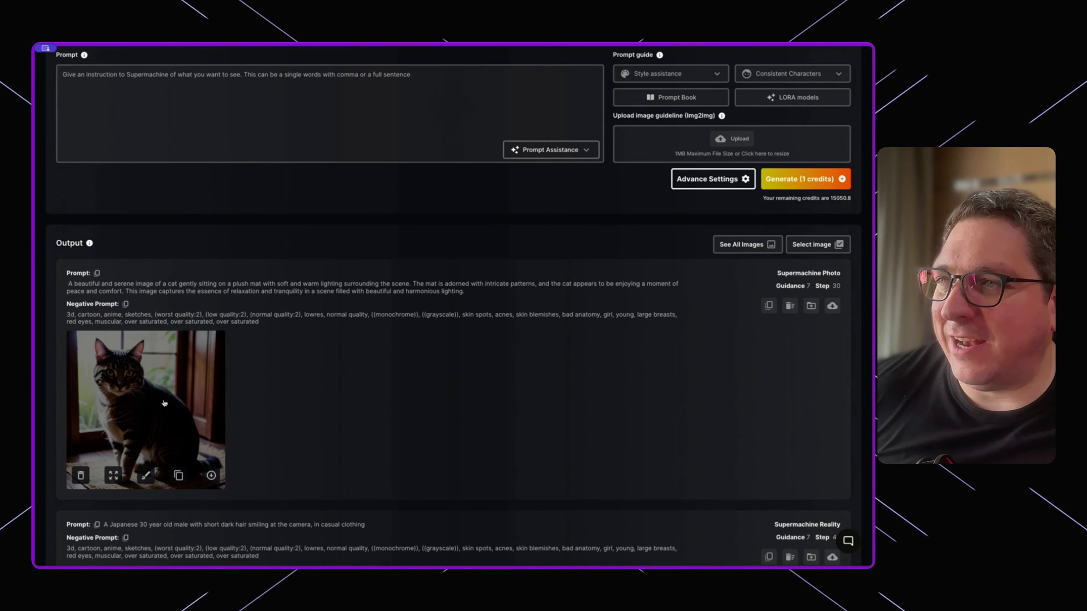
pyautogui.click(164, 405)
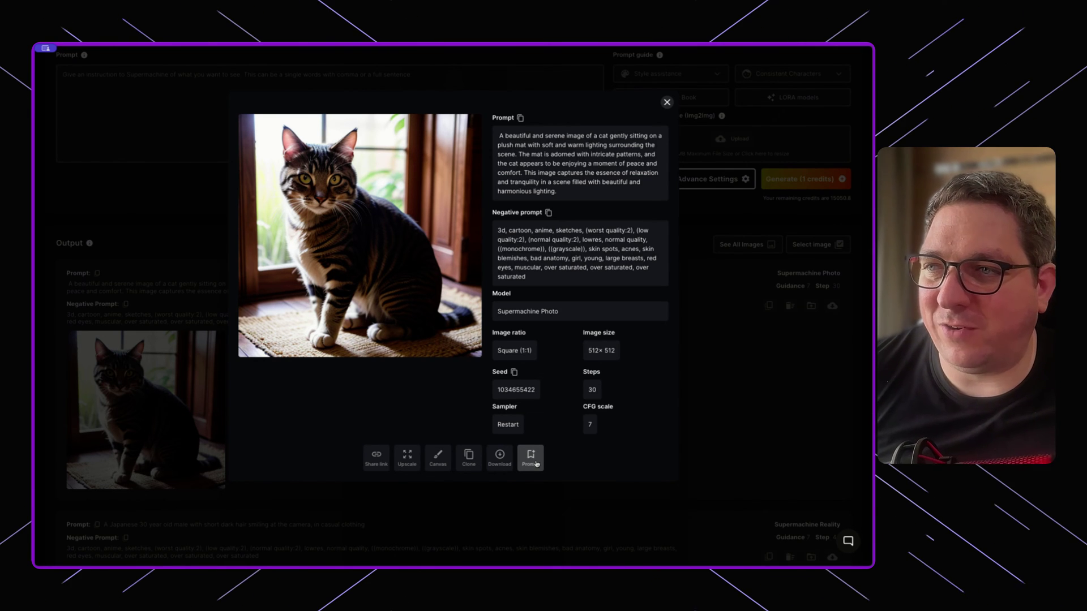
# Step: Add the cat image's prompt to My Prompt Book as 'Cat on mat' under Photos
pyautogui.click(531, 457)
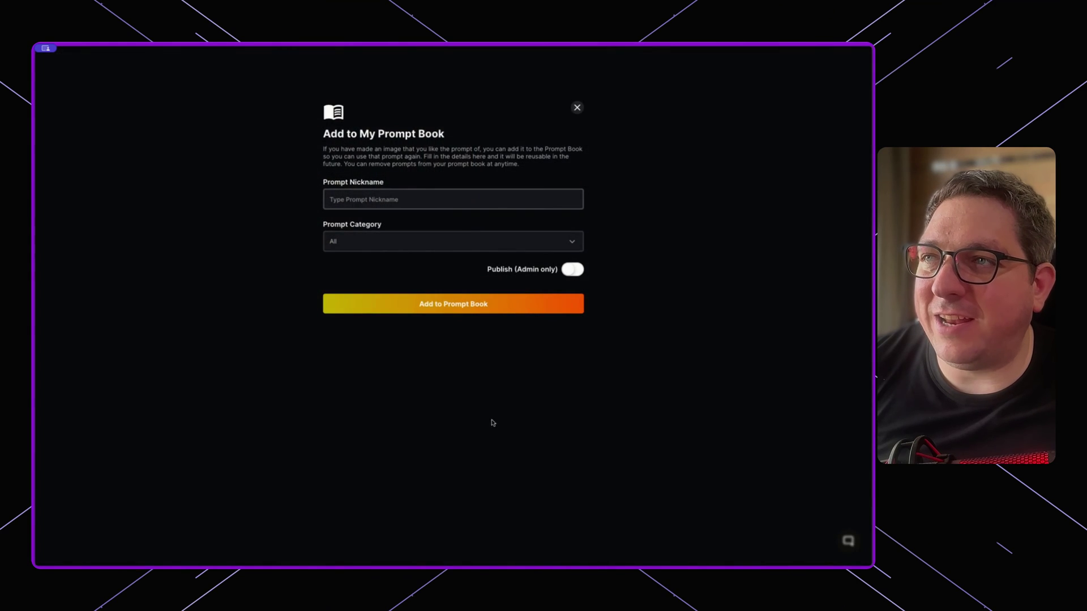
pyautogui.click(348, 199)
pyautogui.write('Cat c')
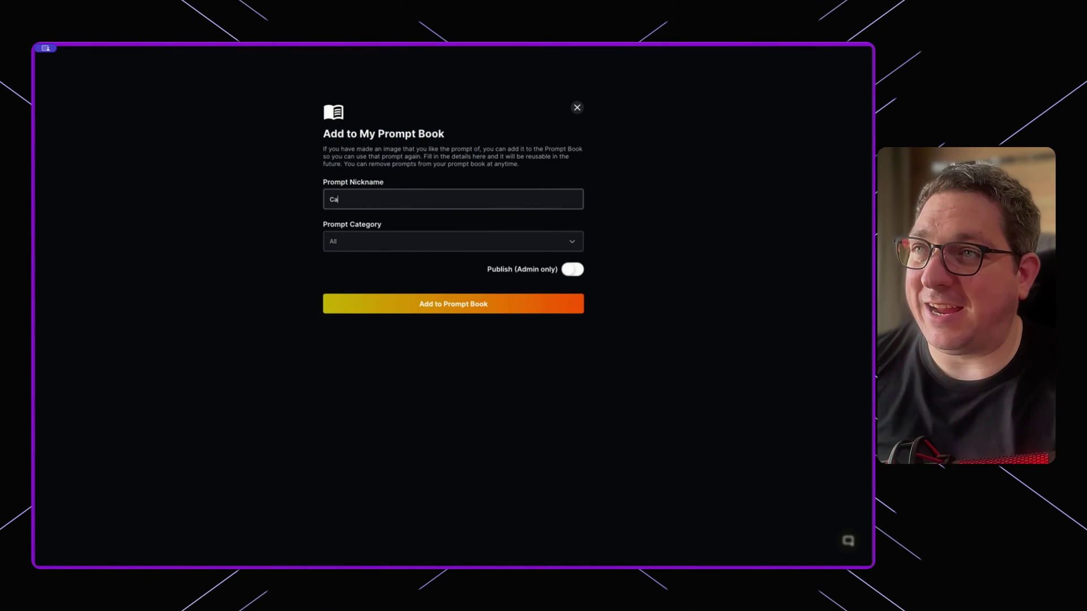
pyautogui.press('BackSpace')
pyautogui.write('on mat')
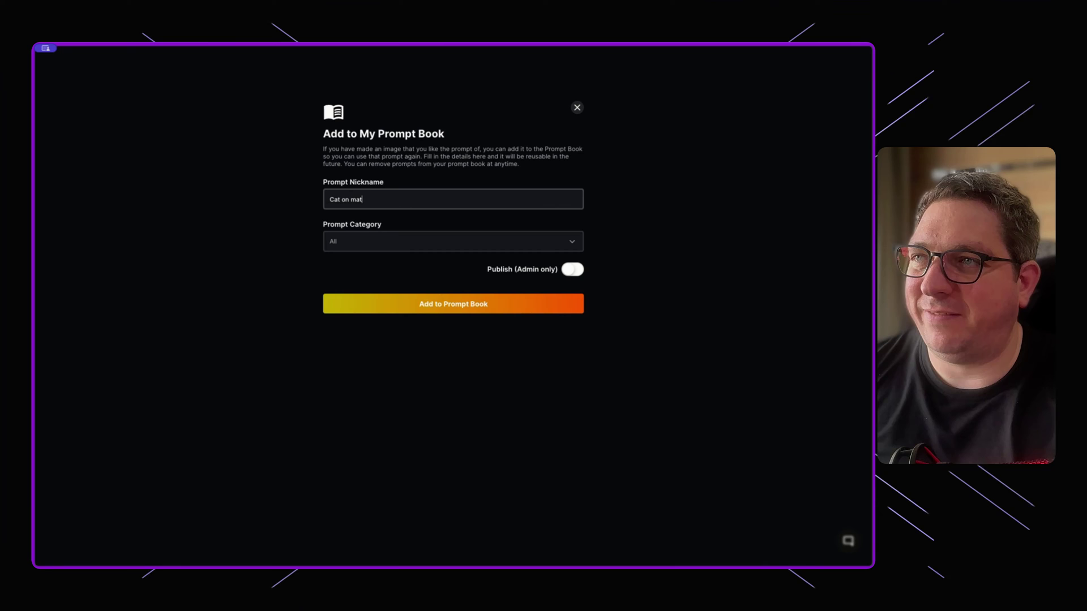
pyautogui.click(370, 244)
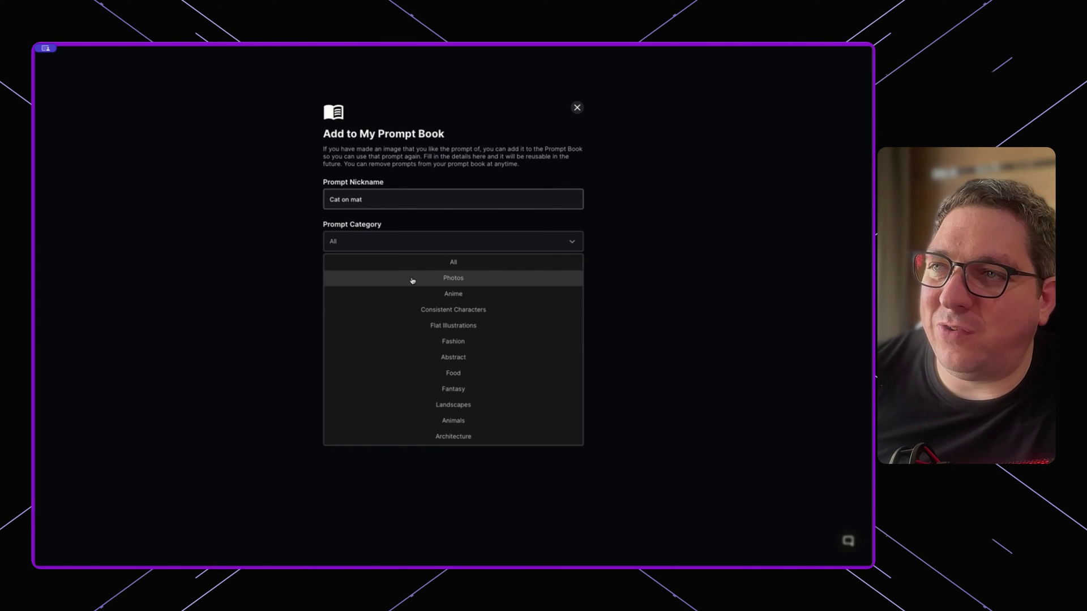
pyautogui.click(413, 281)
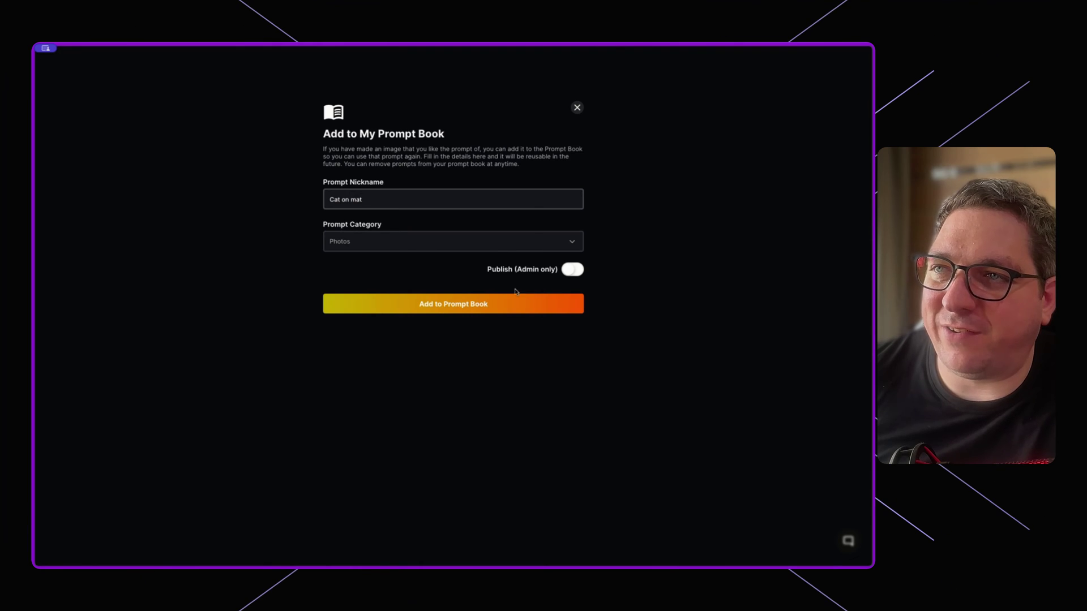
pyautogui.click(466, 305)
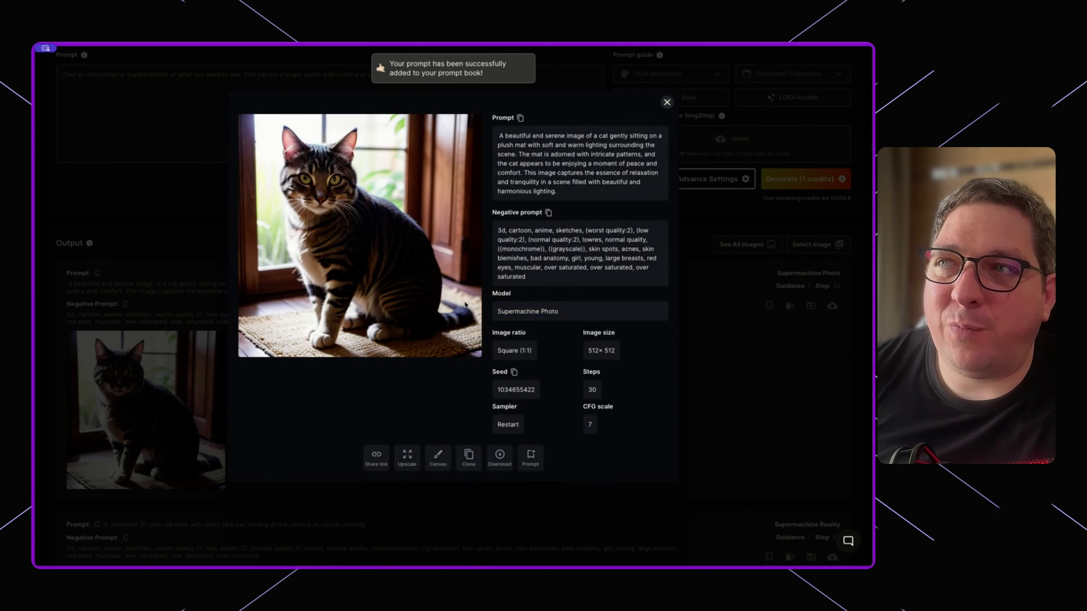
# Step: Close the image details and view the My Prompts tab of the Prompt Book
pyautogui.click(728, 381)
pyautogui.scroll(5, 728, 381)
pyautogui.scroll(-5, 630, 367)
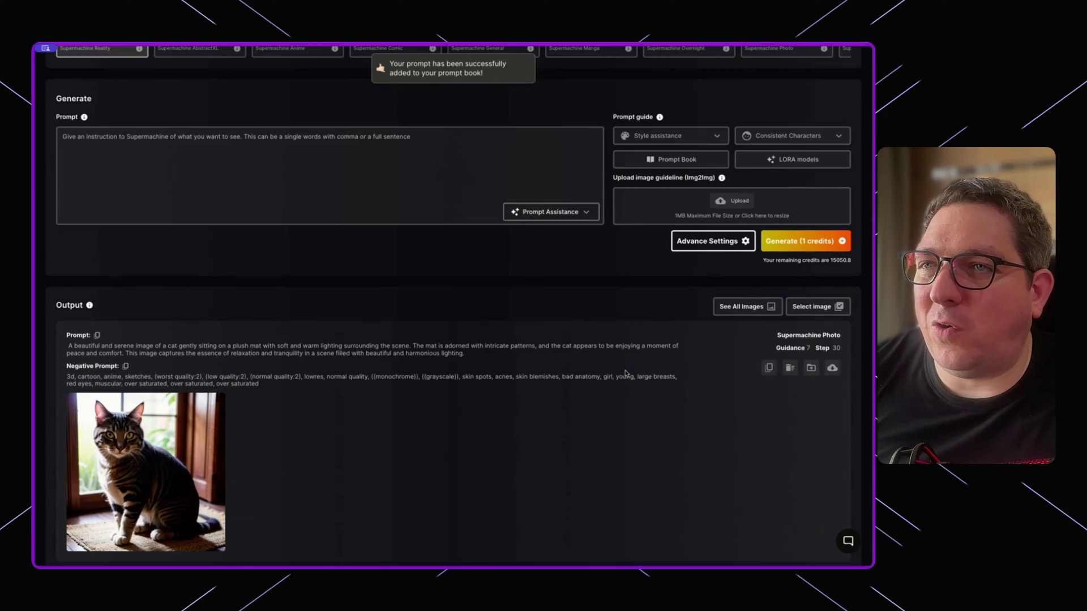
pyautogui.scroll(4, 631, 367)
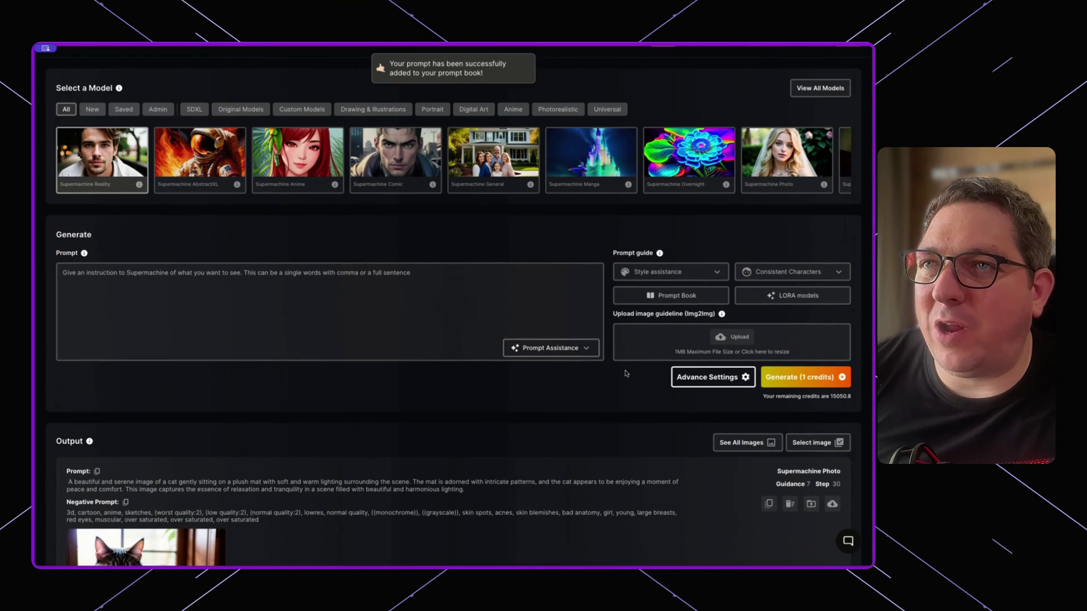
pyautogui.click(671, 296)
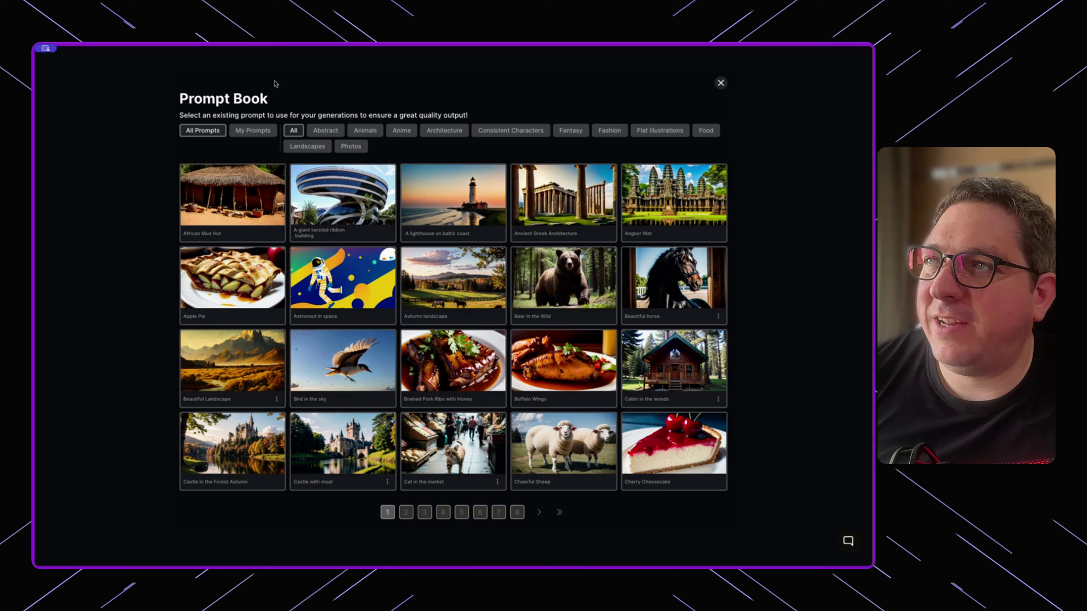
pyautogui.click(251, 131)
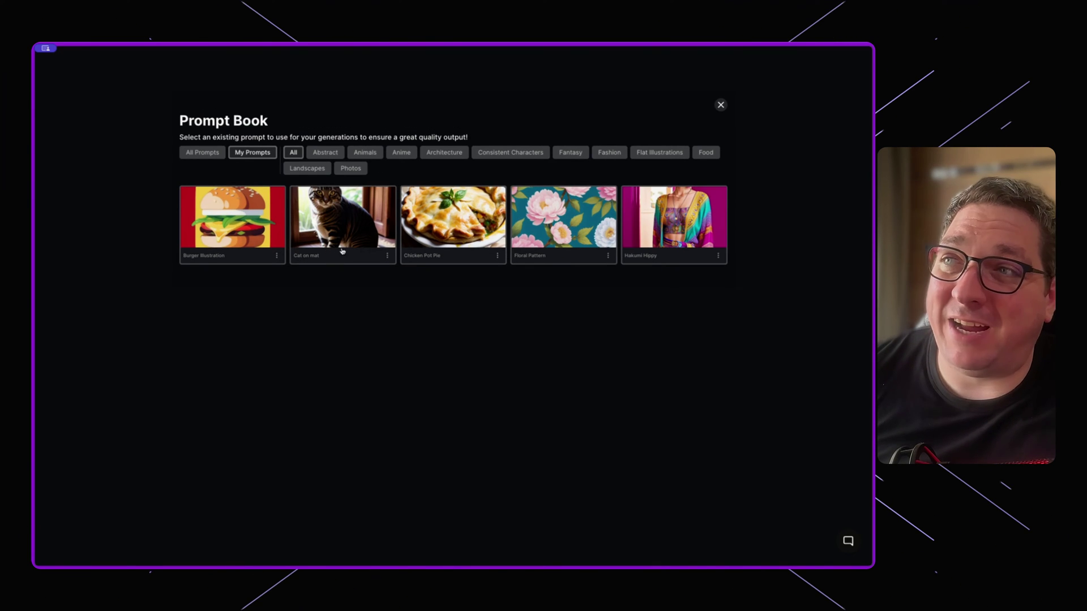
# Step: Load the 'Cat on mat' prompt, set image outputs to 4, and generate
pyautogui.click(342, 251)
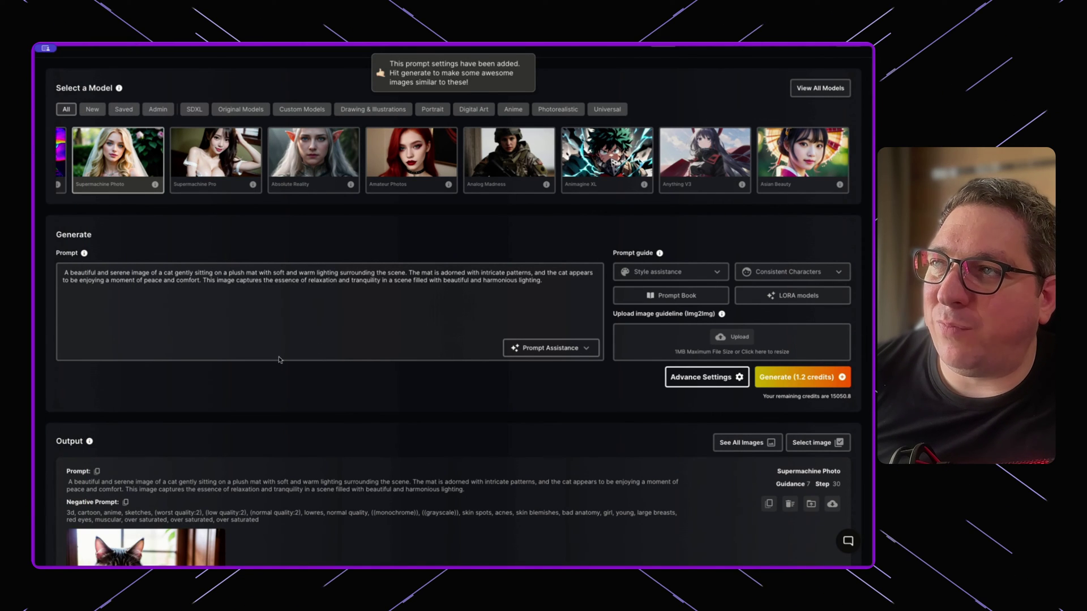
pyautogui.click(705, 377)
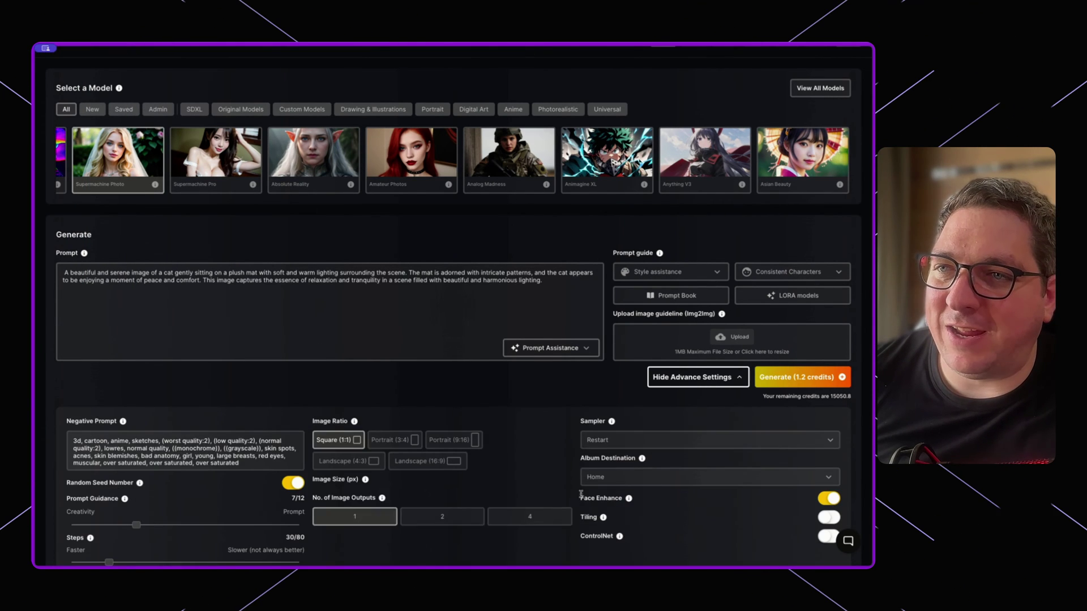
pyautogui.click(522, 535)
pyautogui.scroll(-3, 521, 425)
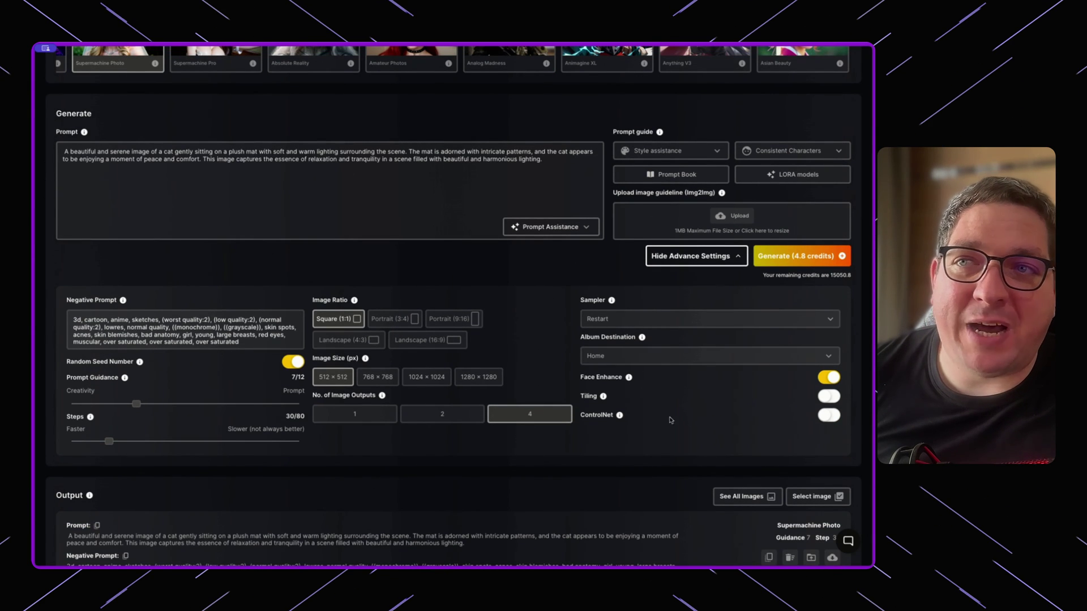
pyautogui.scroll(-1, 629, 468)
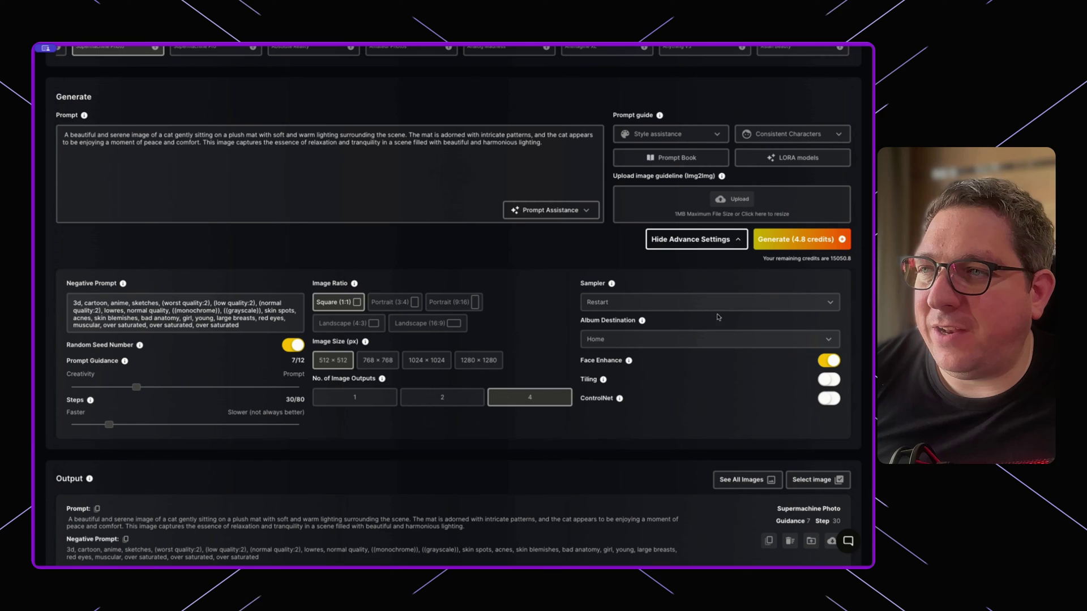
pyautogui.click(794, 239)
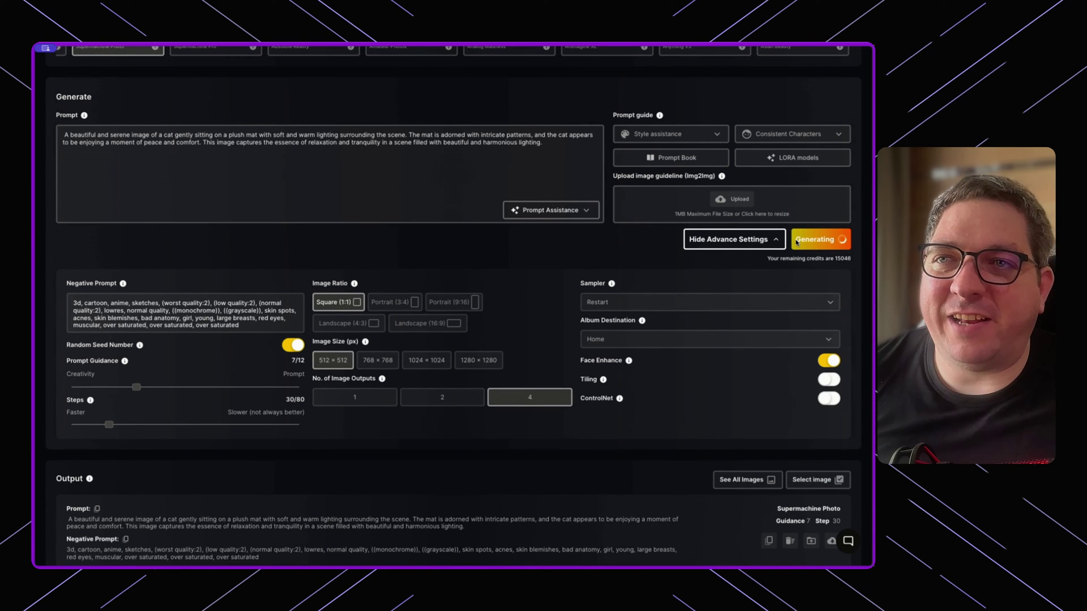
pyautogui.scroll(-5, 798, 243)
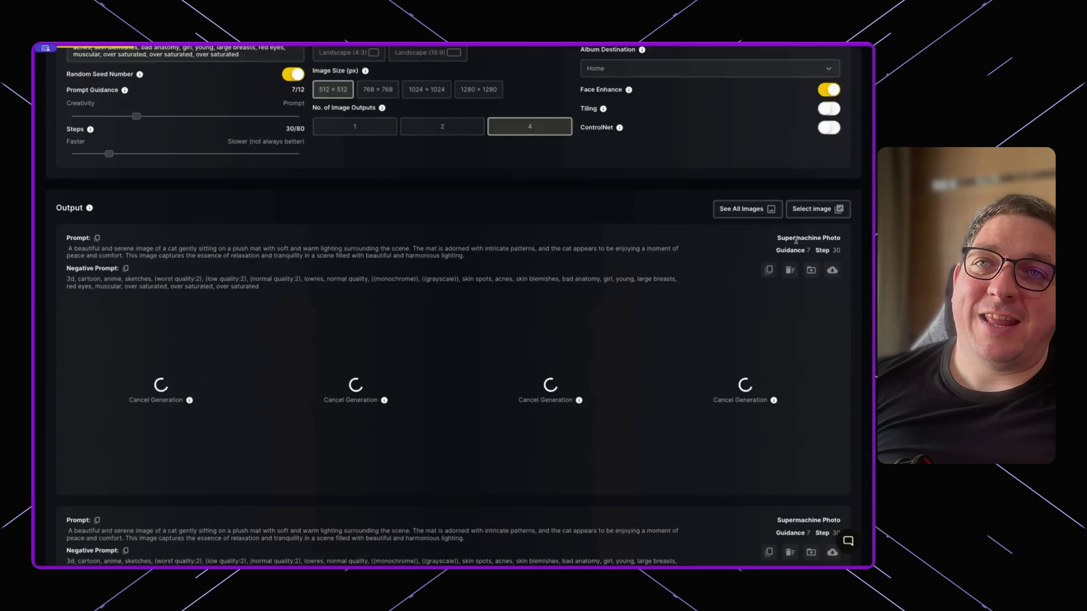
pyautogui.scroll(-3, 798, 244)
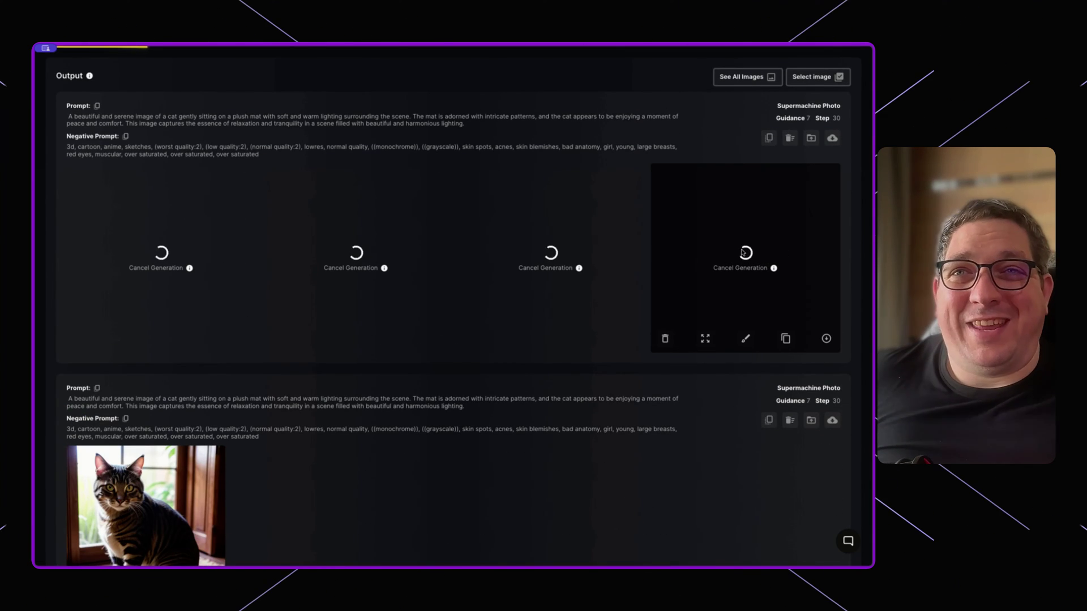